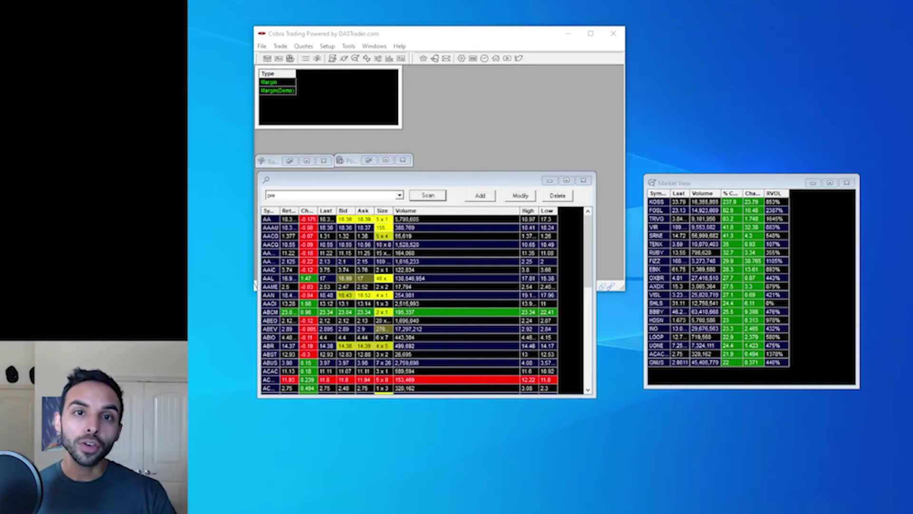
Step: Close the 'pre' scanner and the Market View window, leaving only the main trading window
left_click(745, 185)
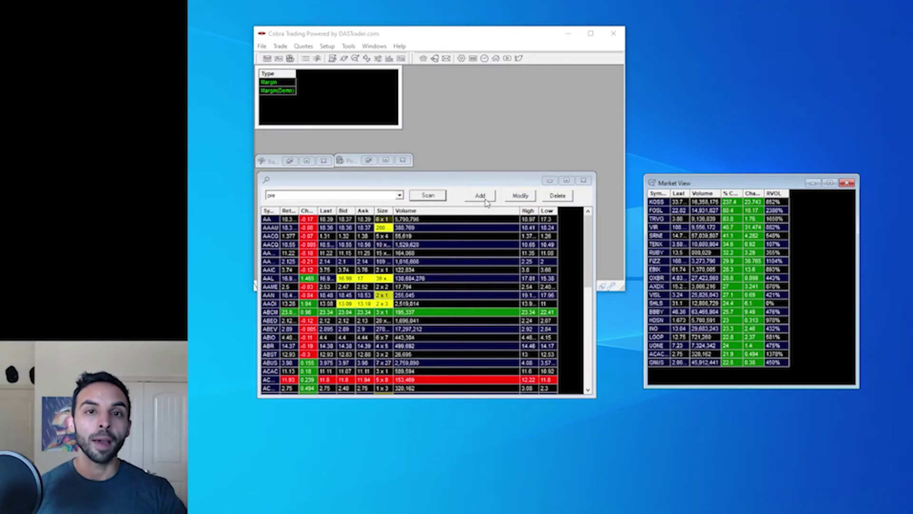
left_click(583, 181)
left_click(847, 183)
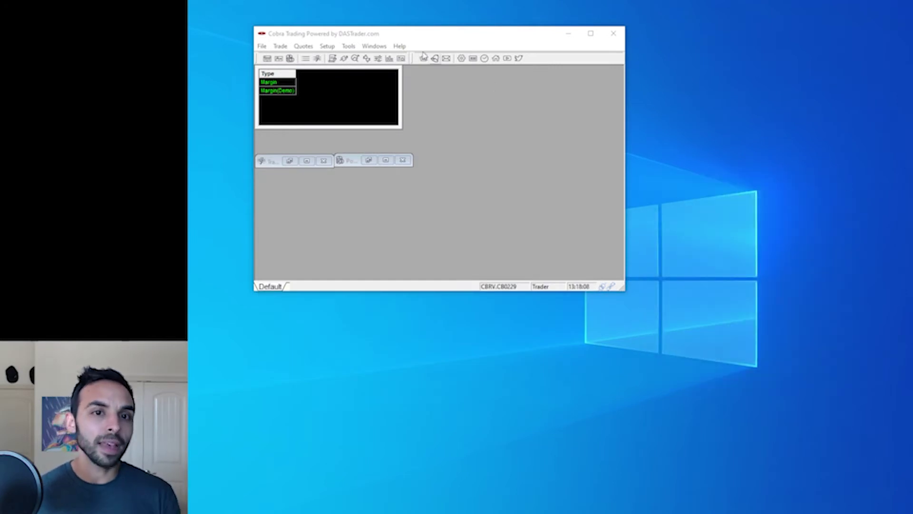
Step: Open a new scanner from Tools and pop it out into its own window
left_click(350, 47)
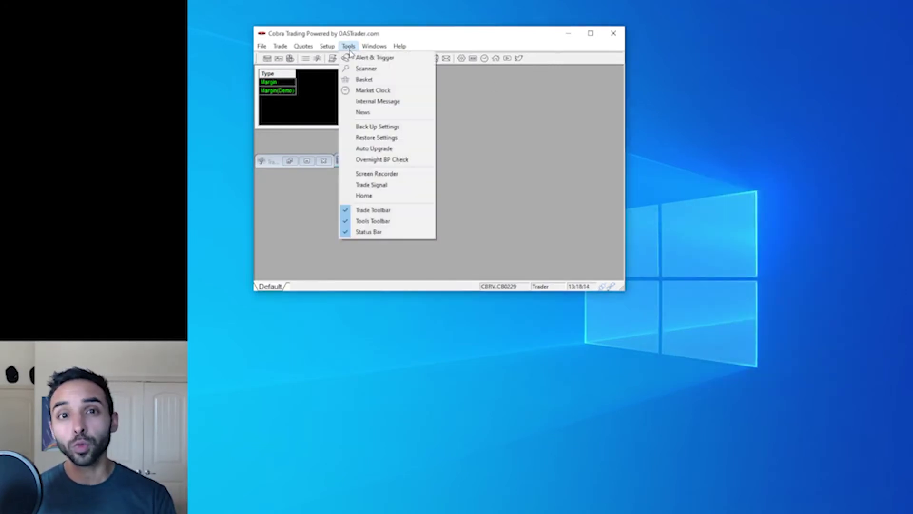
left_click(367, 68)
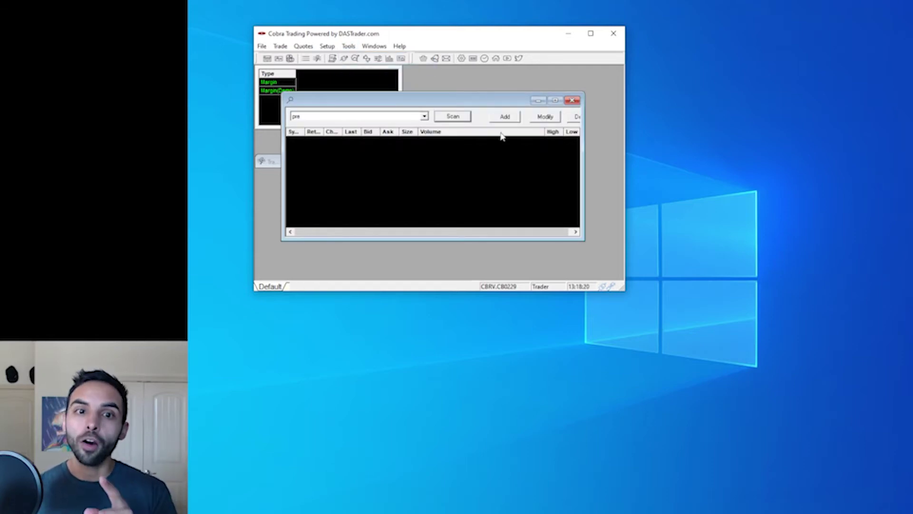
right_click(474, 100)
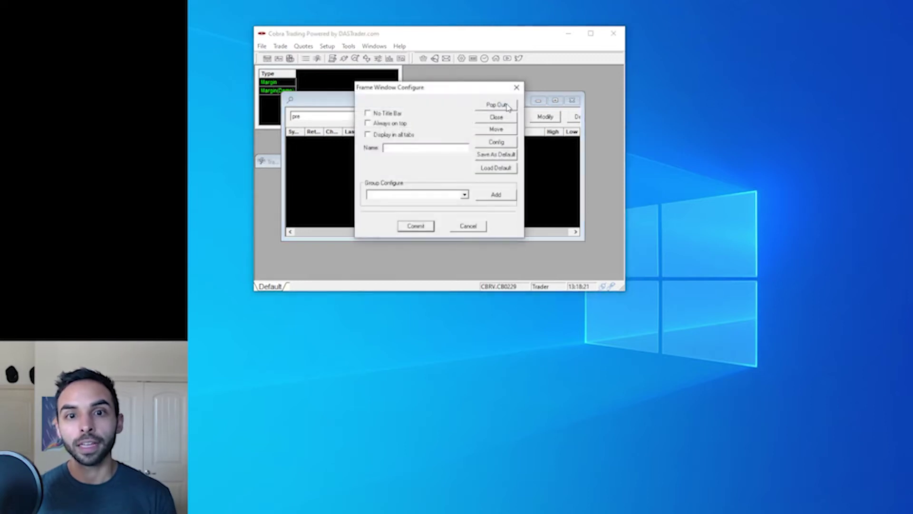
left_click(507, 108)
Step: Position the floating scanner over the main window and enlarge it
left_click_drag(486, 100, 508, 223)
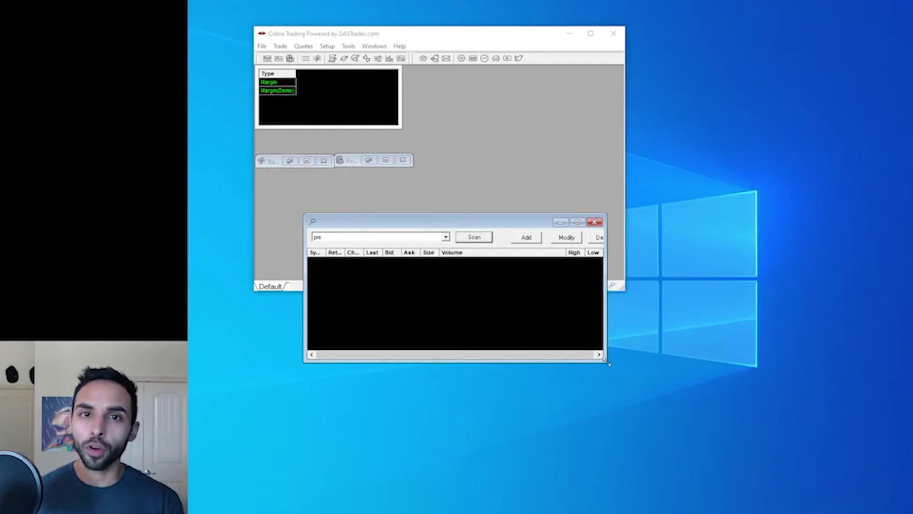
left_click_drag(516, 221, 461, 140)
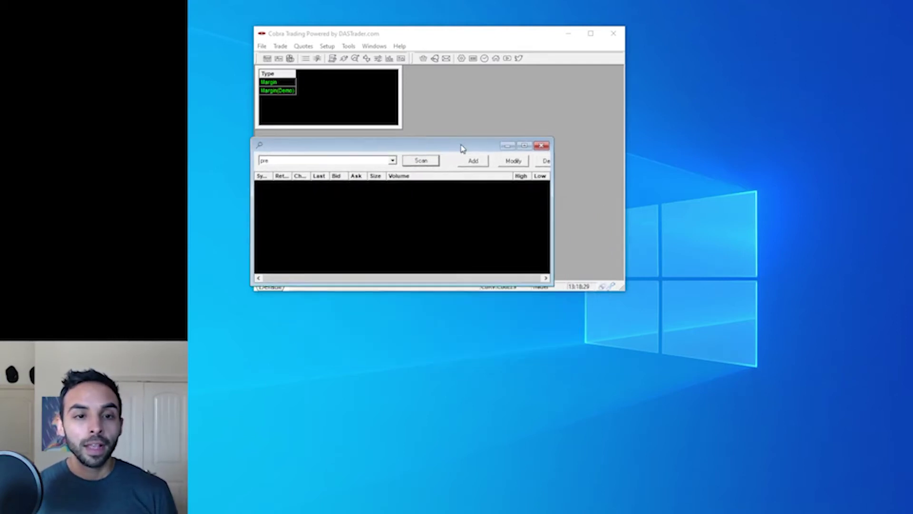
left_click_drag(552, 278, 604, 358)
Step: Add a new scanner script named 'test' using the Volume and Price Filter type
left_click(473, 158)
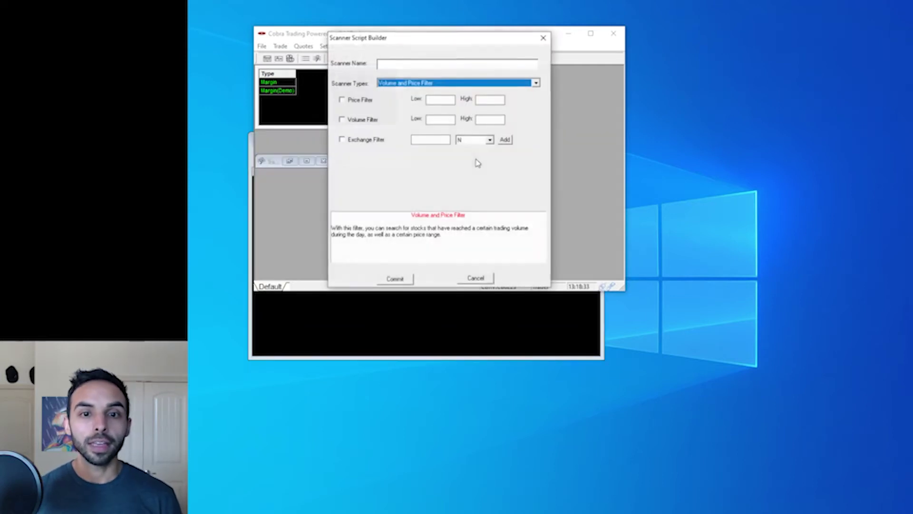
type("te")
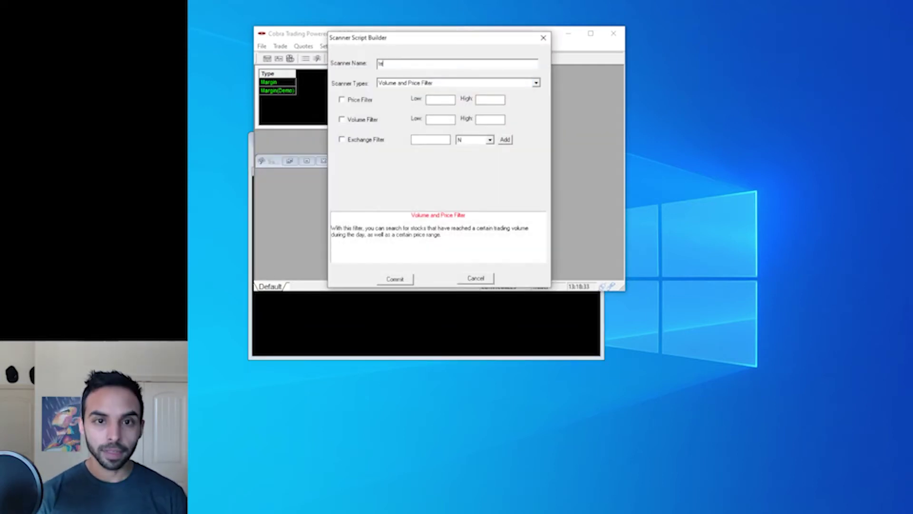
type("st")
left_click(463, 84)
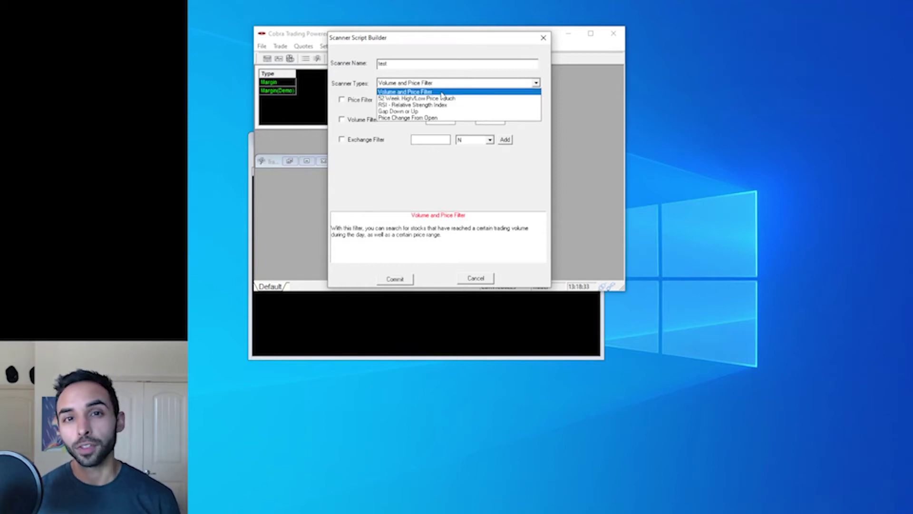
left_click(442, 93)
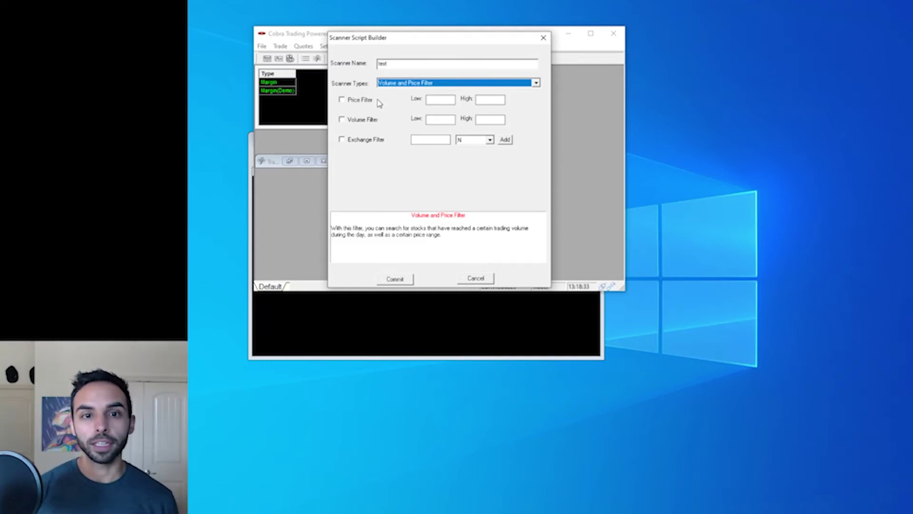
Step: Enable the price filter (5–50) and the volume filter starting at 50000000
left_click(347, 101)
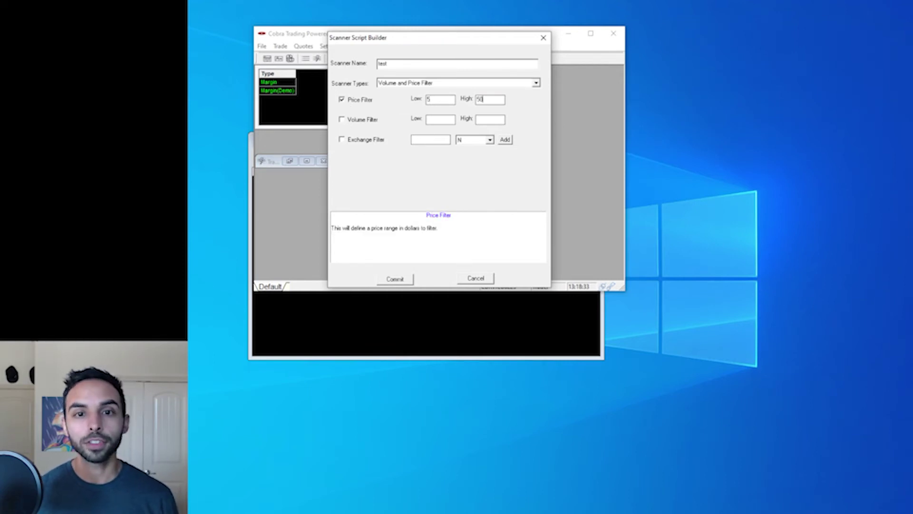
left_click(359, 120)
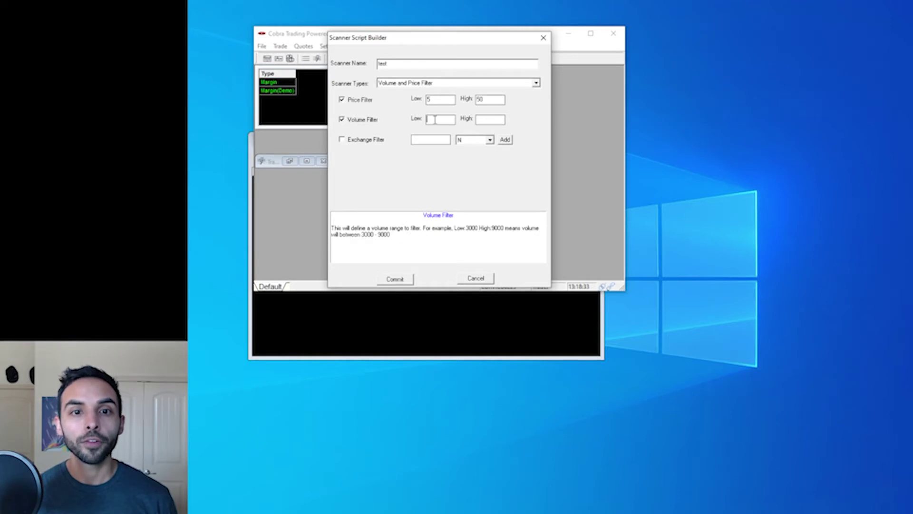
type("5000")
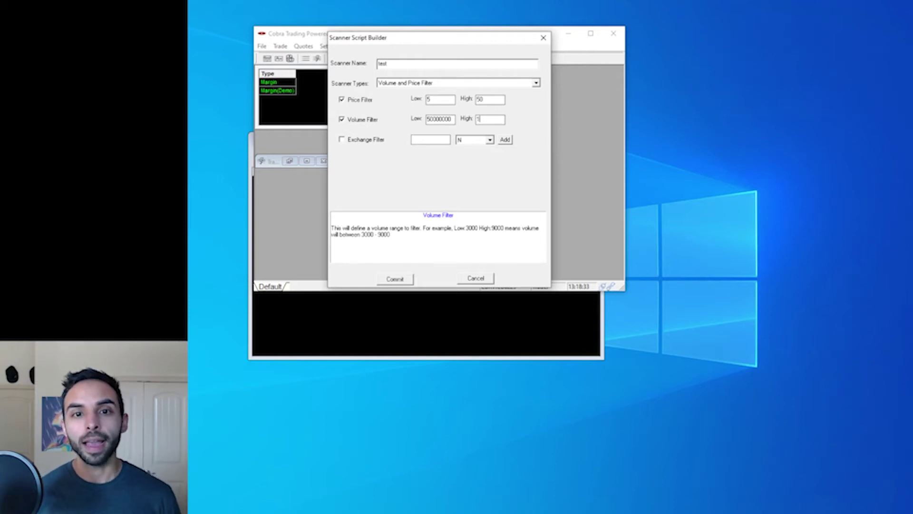
type("000000000")
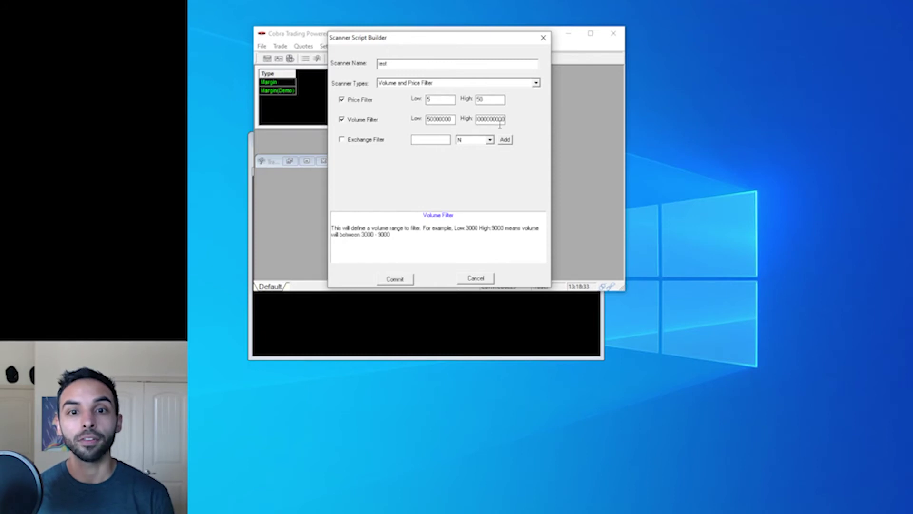
Step: Limit the exchange filter to NYSE (N) and NASDAQ (Q), then commit the test scanner
left_click(365, 141)
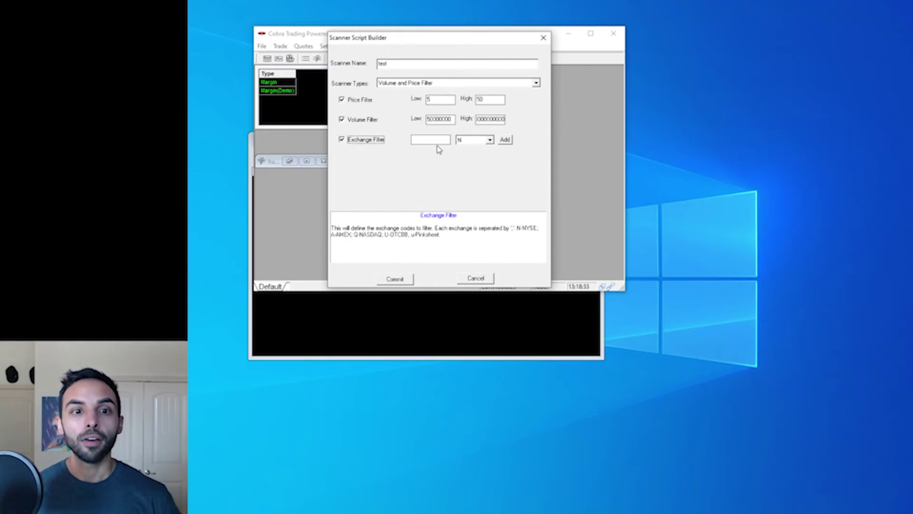
left_click(490, 141)
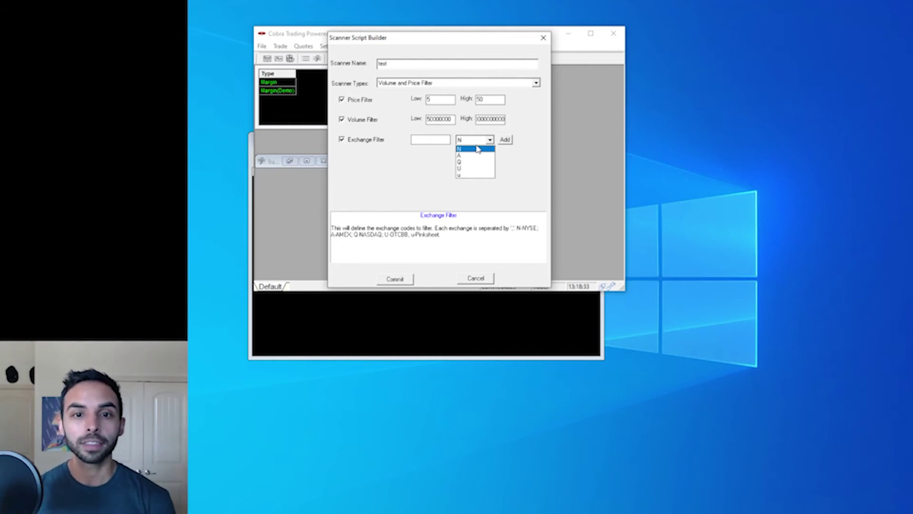
left_click(460, 149)
left_click(505, 139)
left_click(490, 140)
left_click(464, 162)
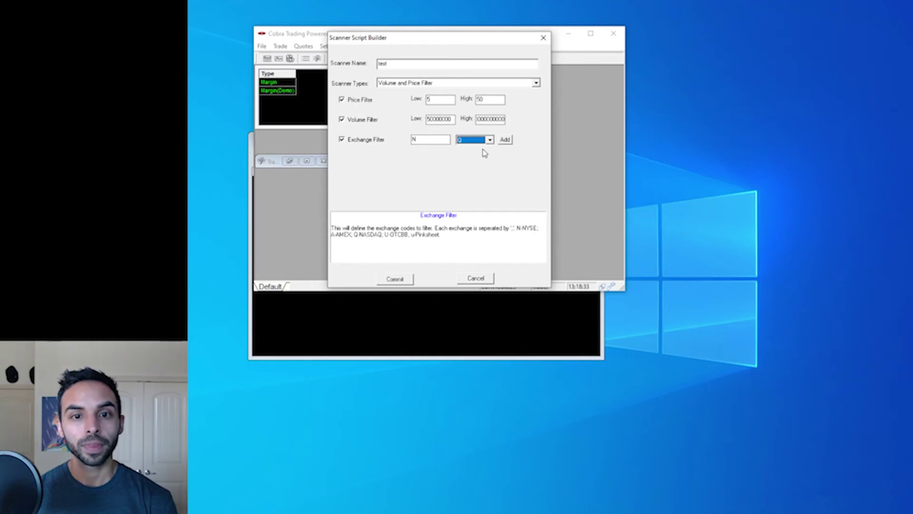
left_click(505, 140)
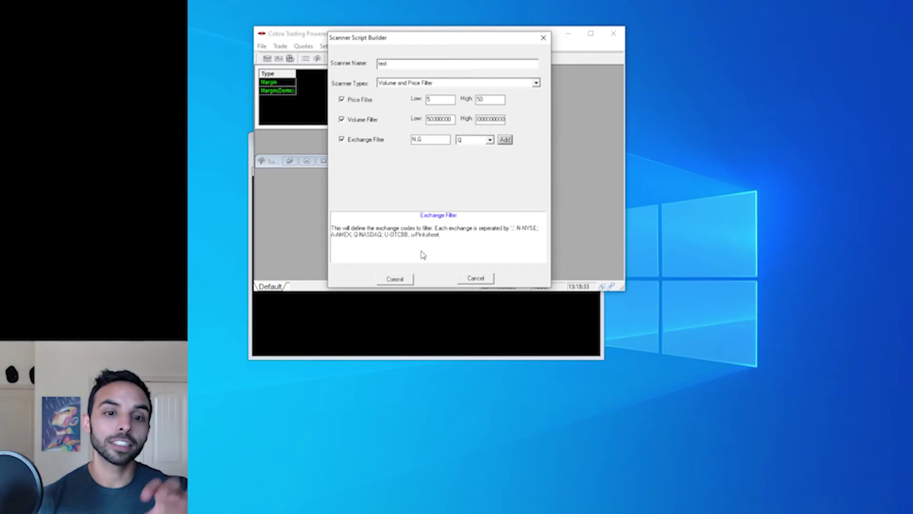
left_click(395, 279)
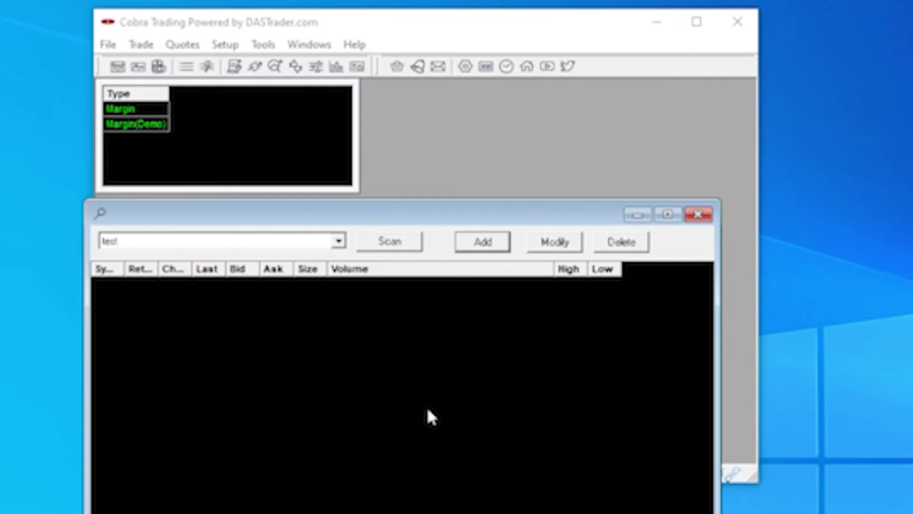
Step: Select the saved 'test' scanner and run the scan to list matching stocks
left_click(339, 241)
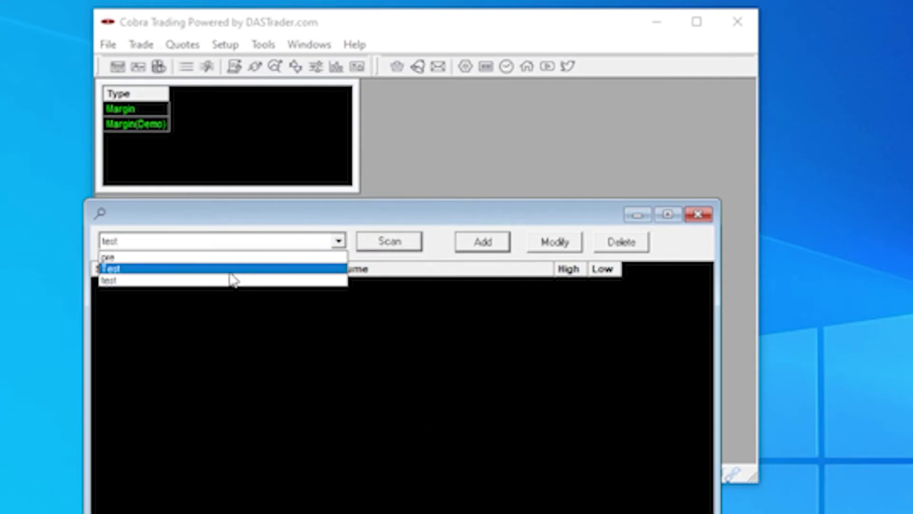
left_click(188, 280)
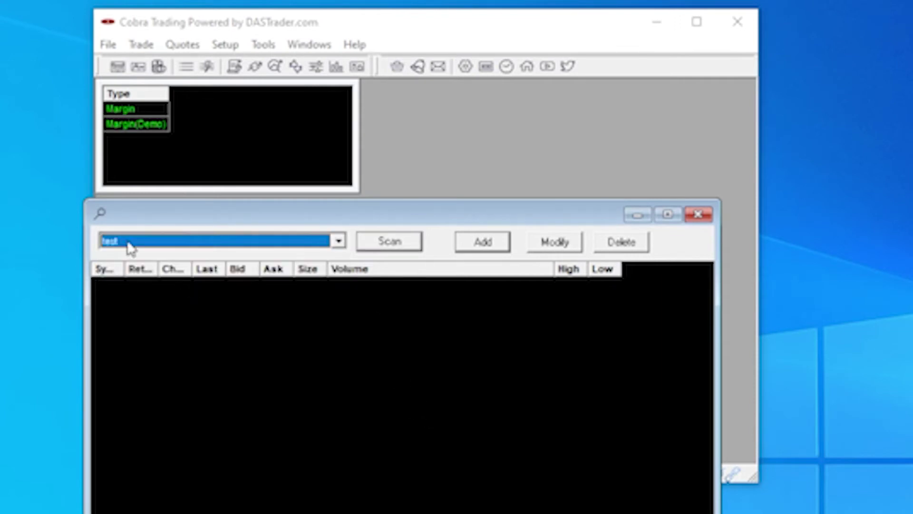
left_click(391, 245)
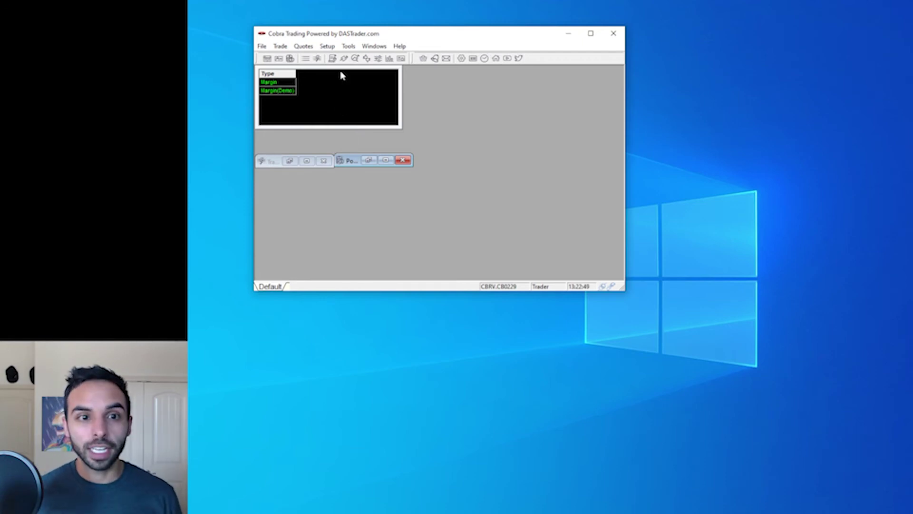
Step: Open a new Market View from Quotes > Market Viewer and pop it out onto the desktop
left_click(304, 45)
mouse_move(328, 73)
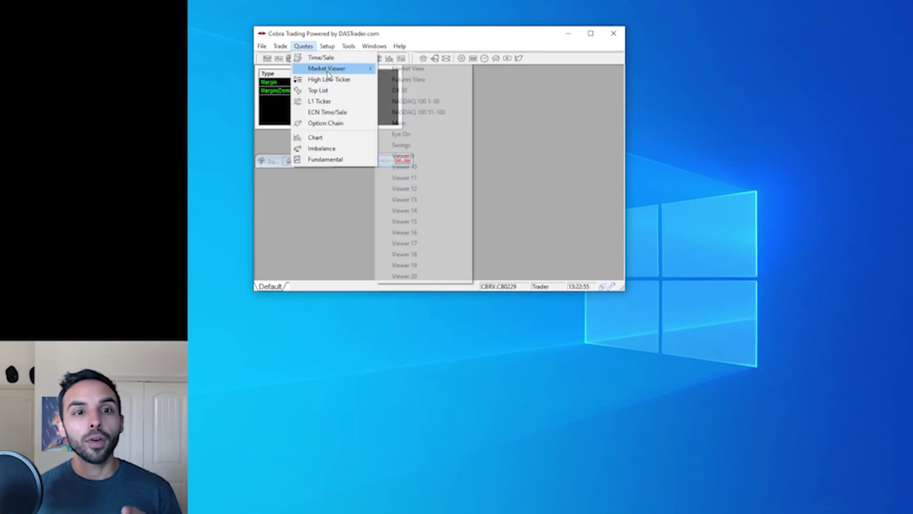
left_click(400, 70)
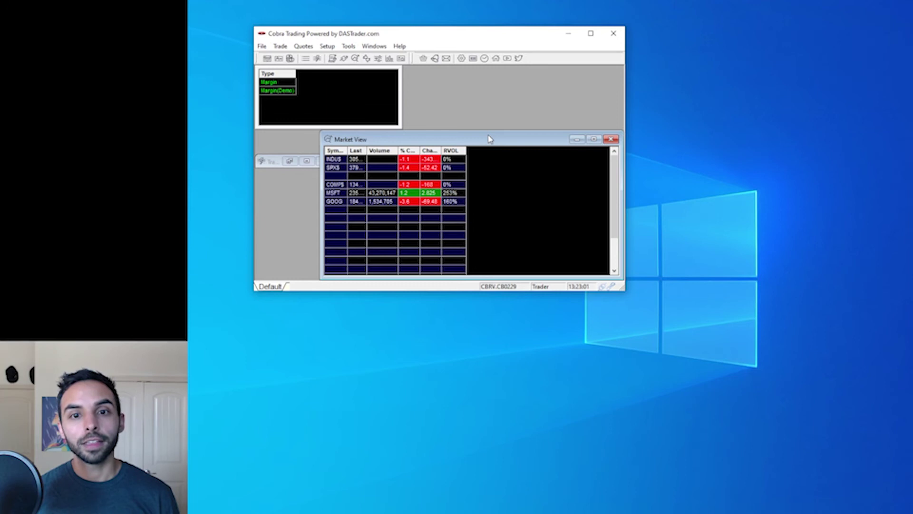
left_click_drag(493, 142, 474, 141)
right_click(474, 141)
left_click(497, 105)
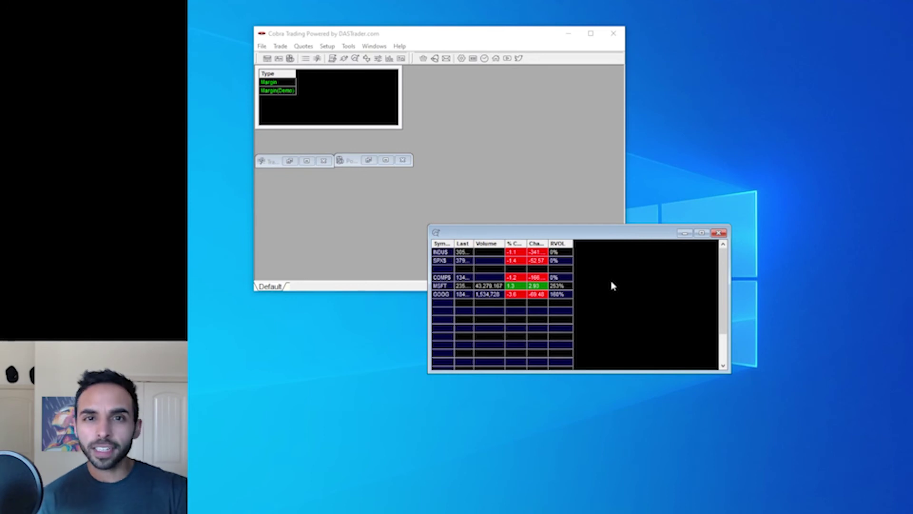
Step: Switch the Market View to the NASDAQ Gainers top list
right_click(610, 282)
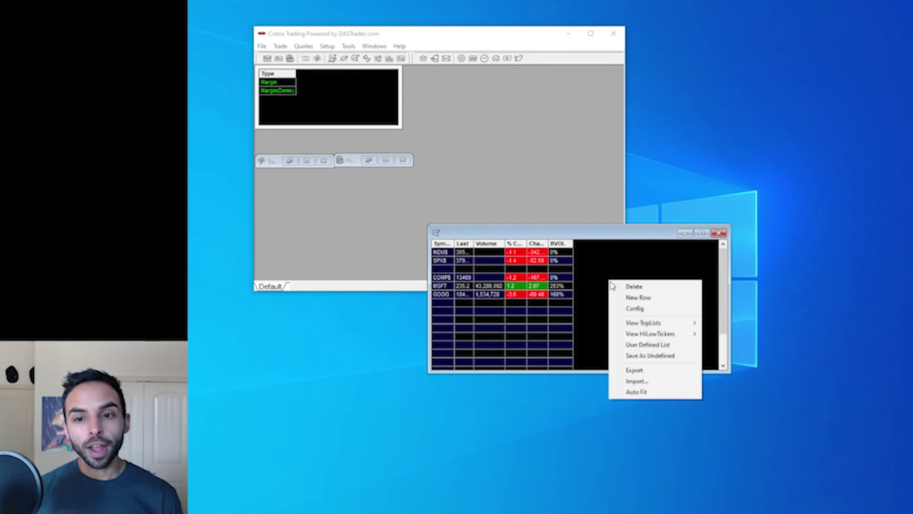
mouse_move(653, 330)
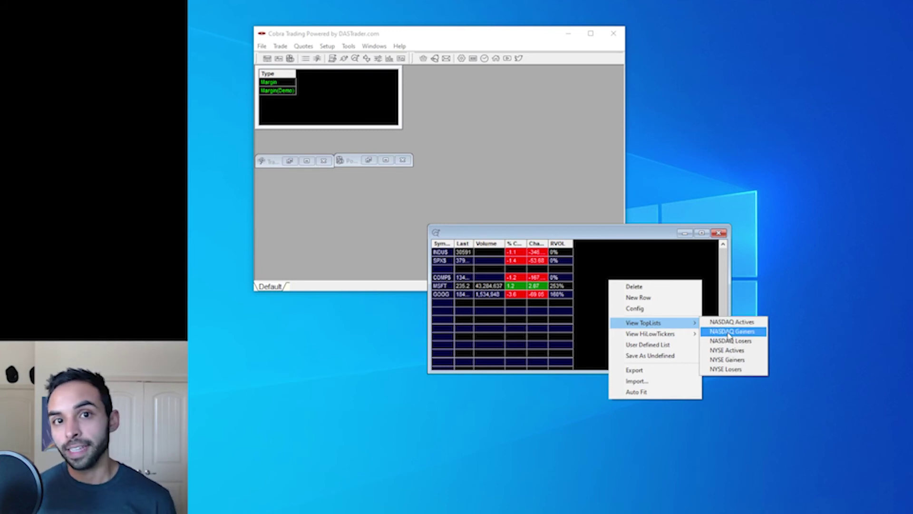
left_click(729, 334)
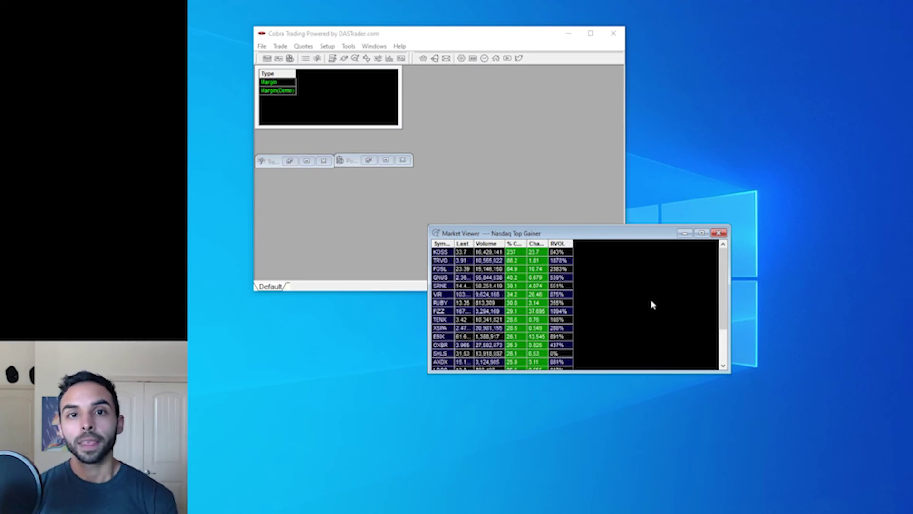
Step: Commit the gainers list's View Config, showing Symbol, Last, Volume, % Change, Change and RVOL columns
right_click(573, 275)
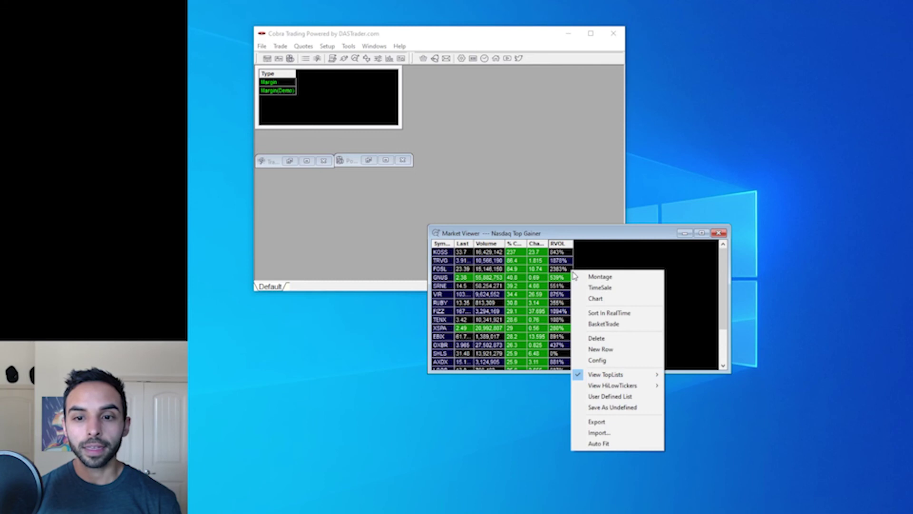
left_click(604, 361)
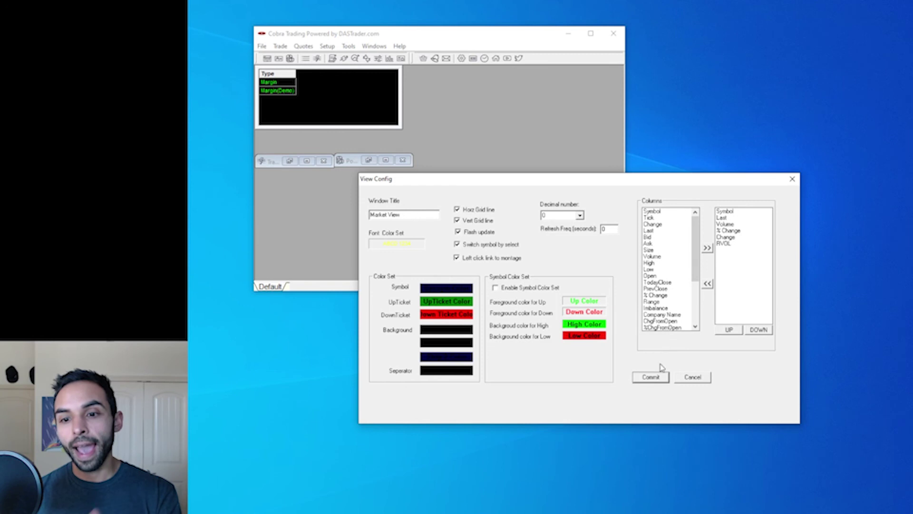
left_click(651, 378)
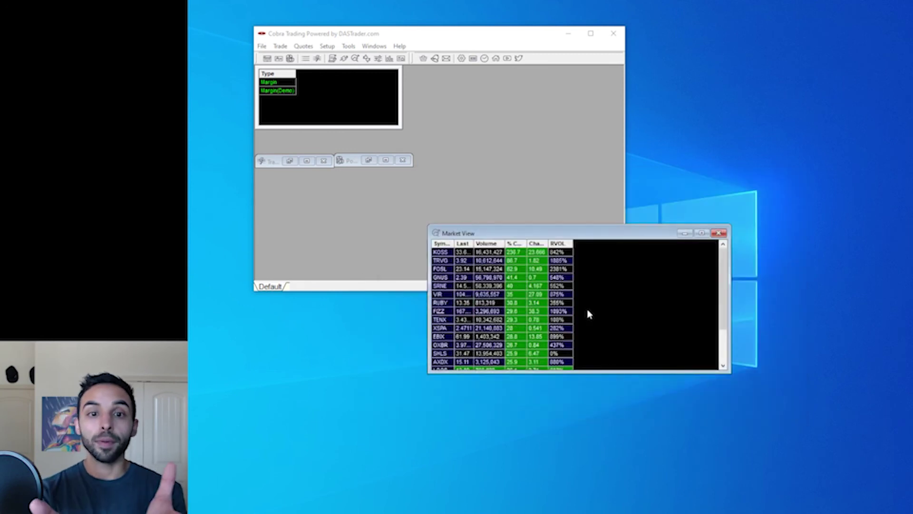